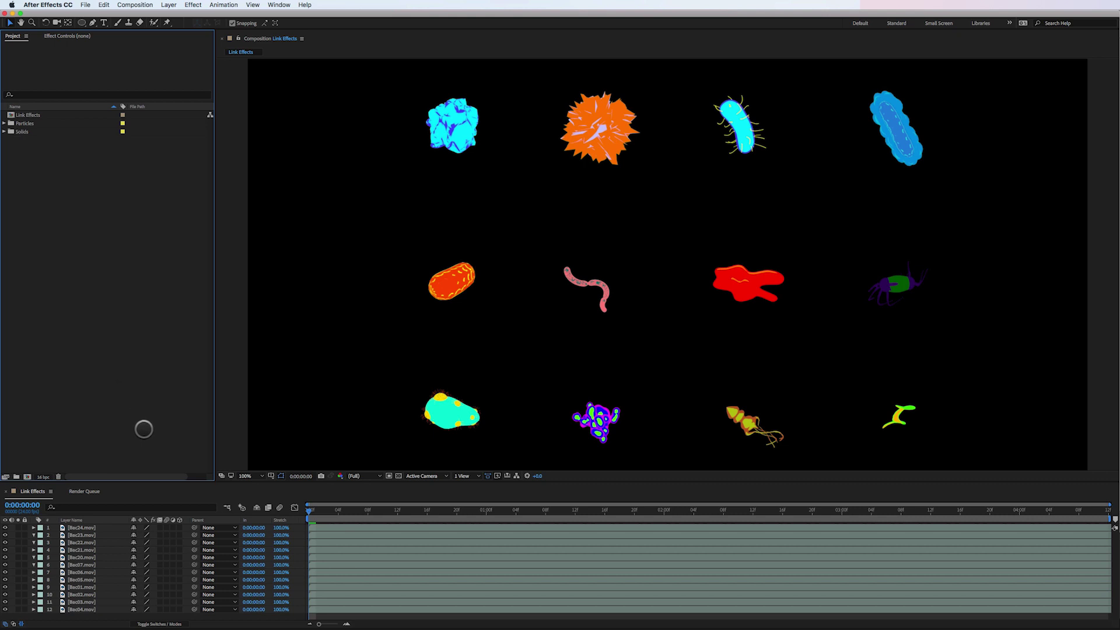
Select the top-left cyan microbe layer Bac24, then play and stop a preview of the animation.
left_click(451, 137)
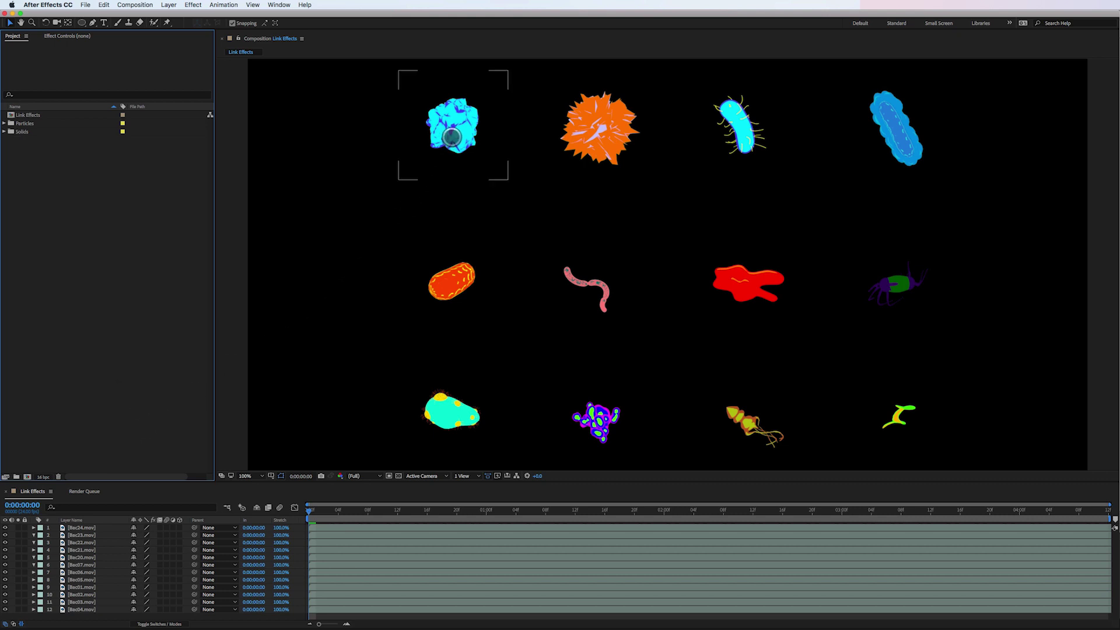
left_click(452, 138)
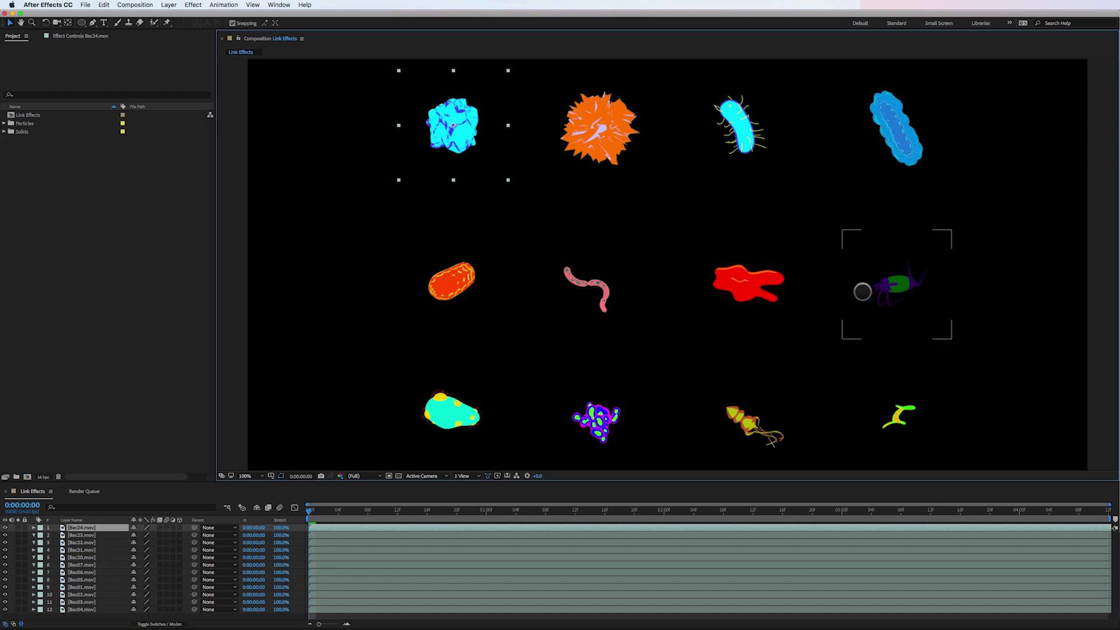
key("space")
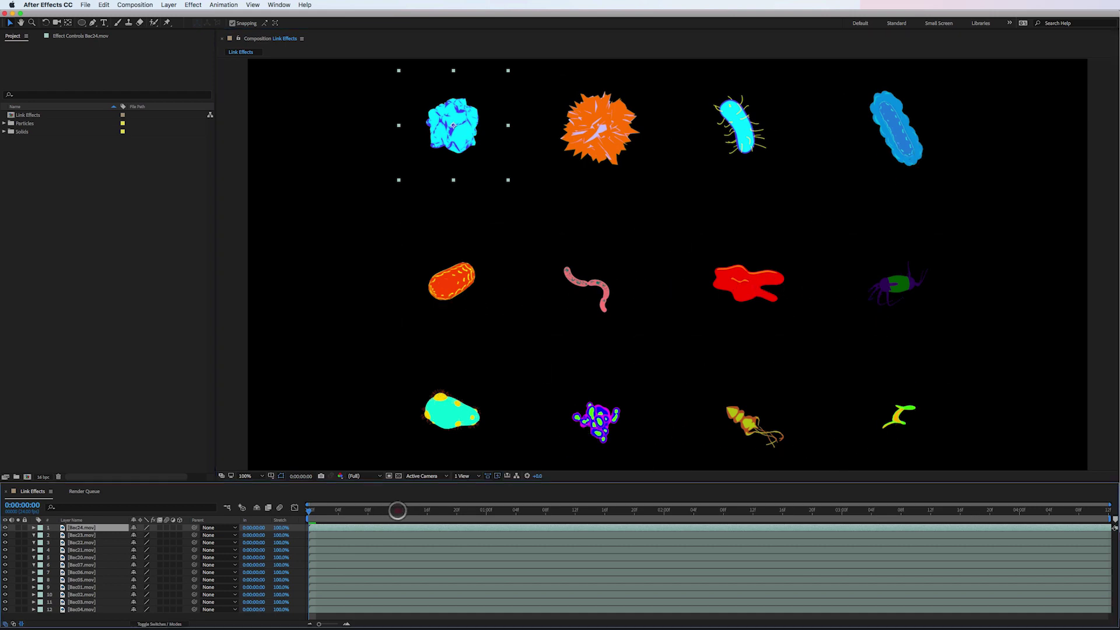
key("space")
left_click(462, 139)
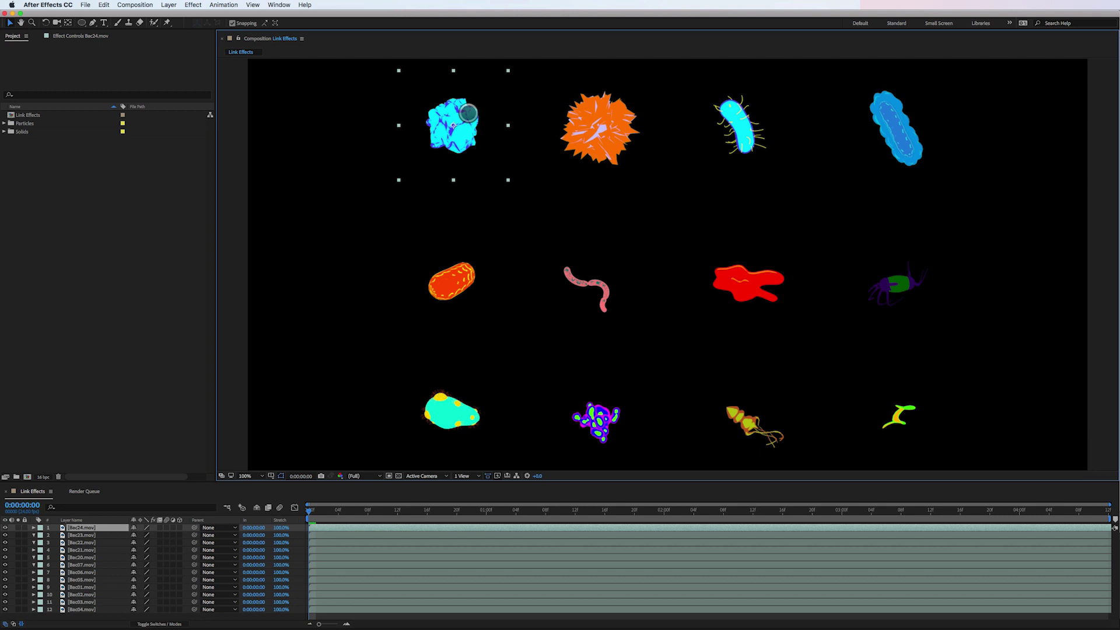
Apply a Generate > Fill effect to Bac24 with the colour magenta (EA00FF).
left_click(193, 4)
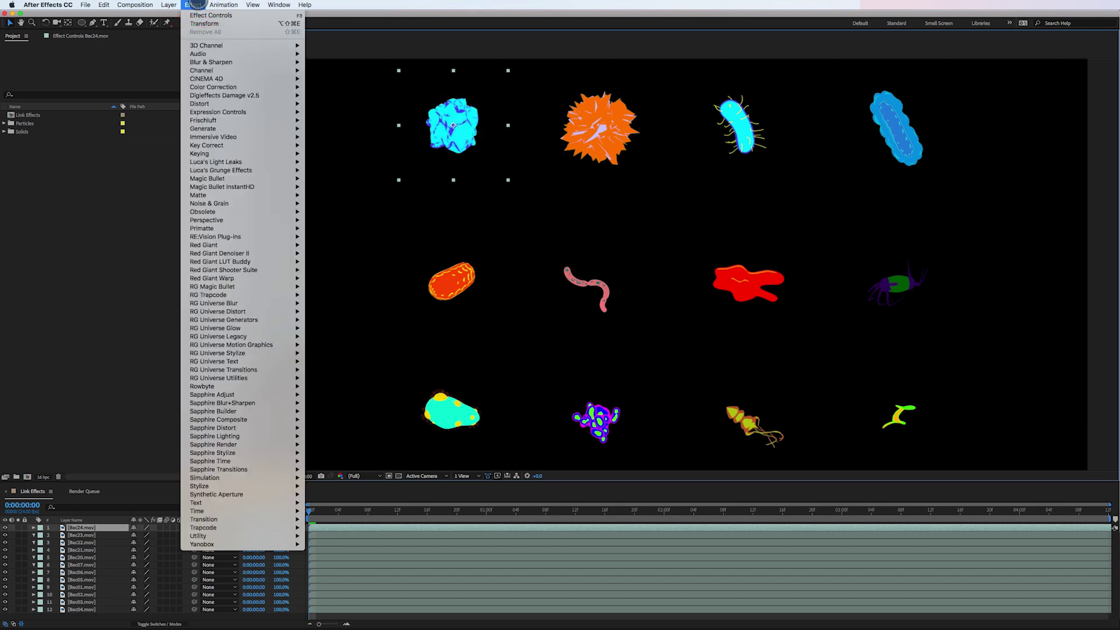
mouse_move(265, 147)
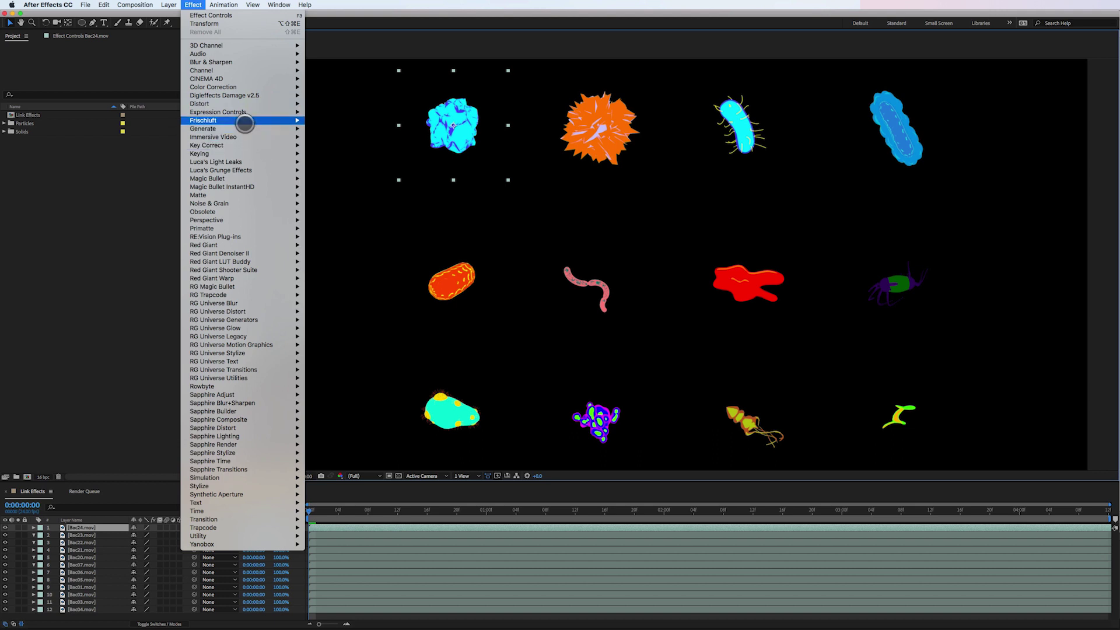
mouse_move(243, 129)
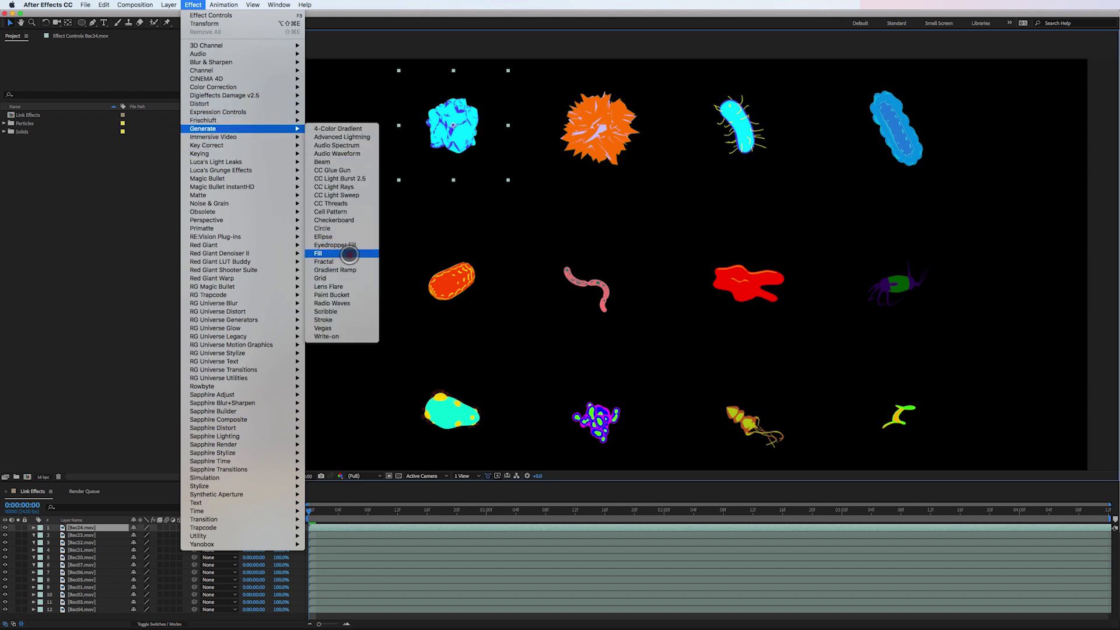
left_click(348, 253)
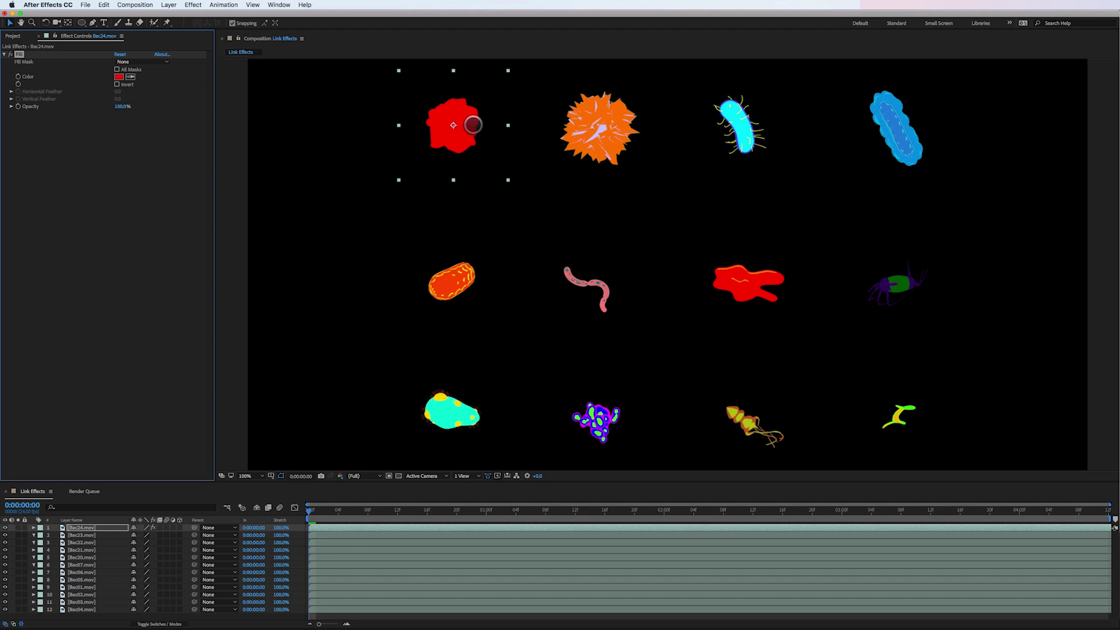
left_click(120, 77)
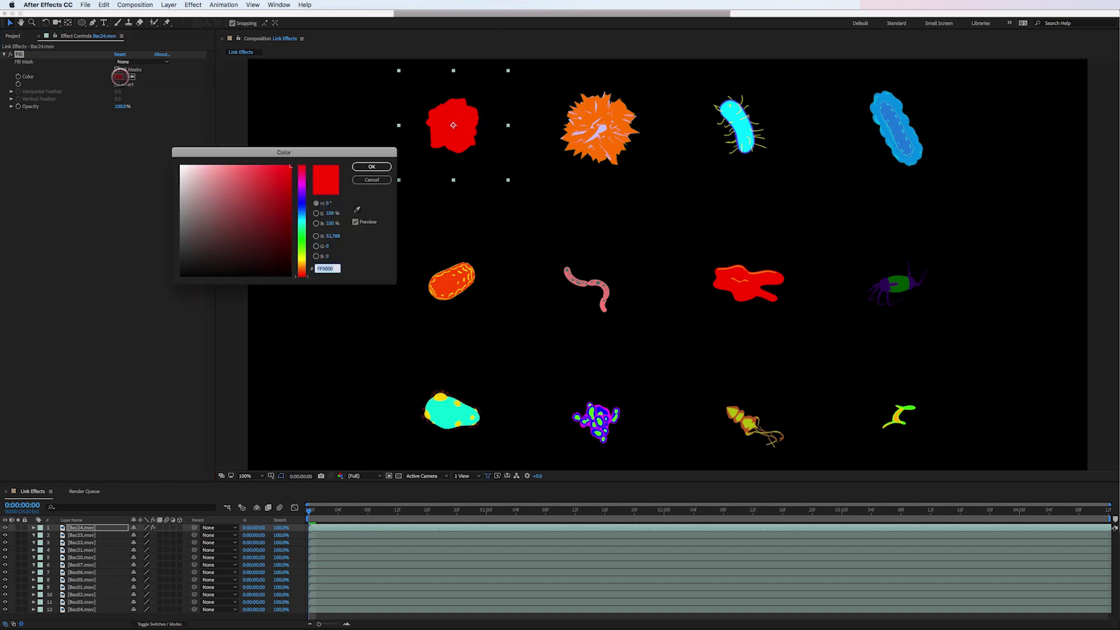
left_click_drag(301, 189, 302, 185)
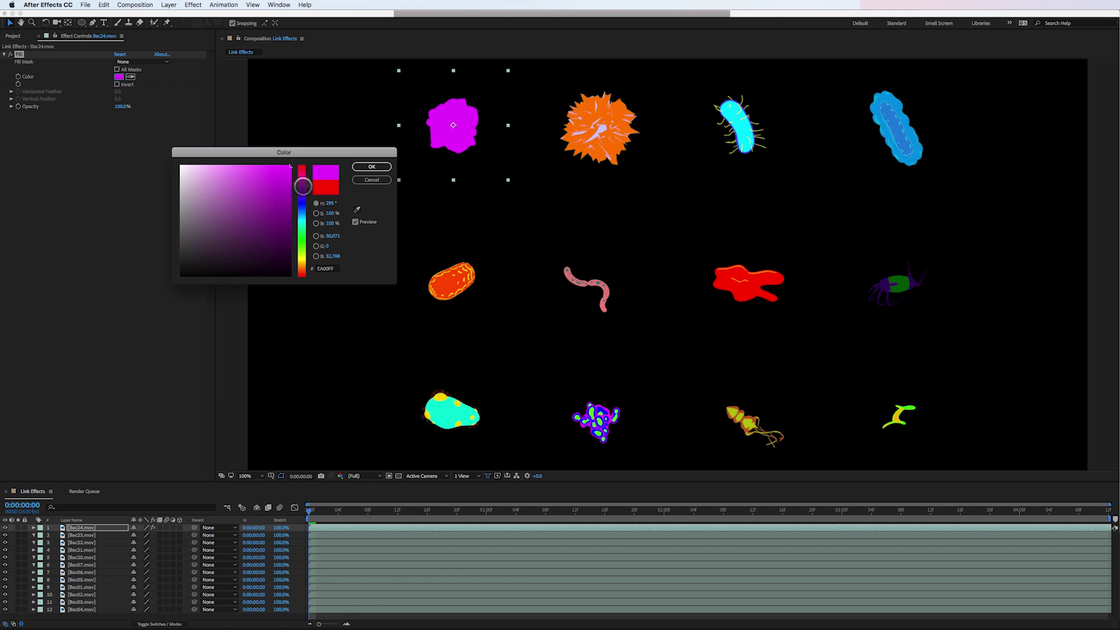
left_click(370, 167)
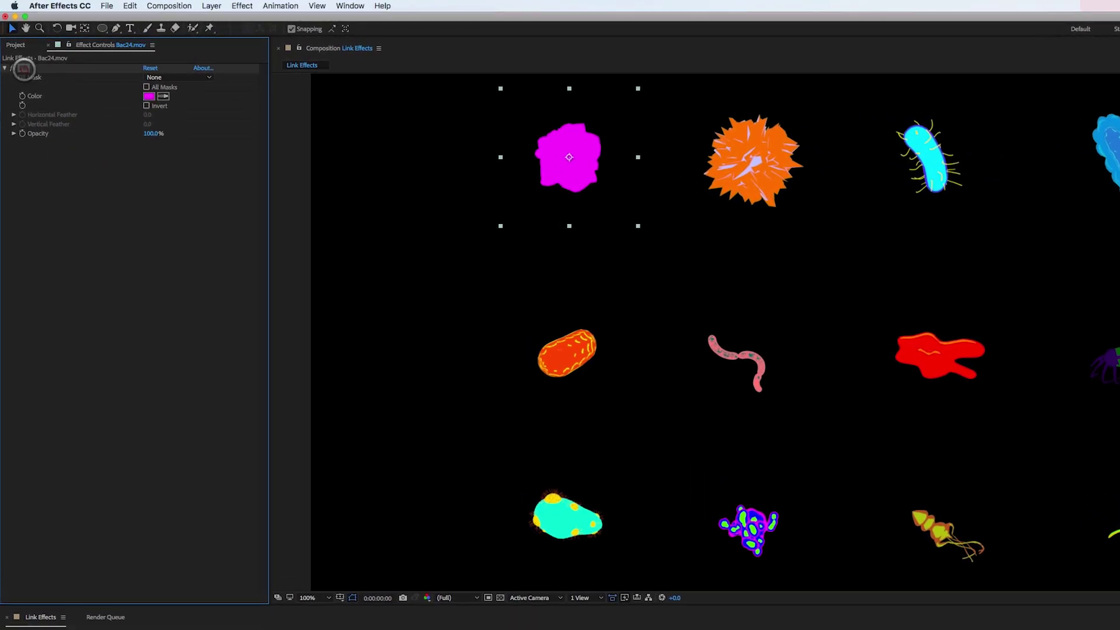
Copy Bac24's Fill effect with relative property links.
left_click(141, 6)
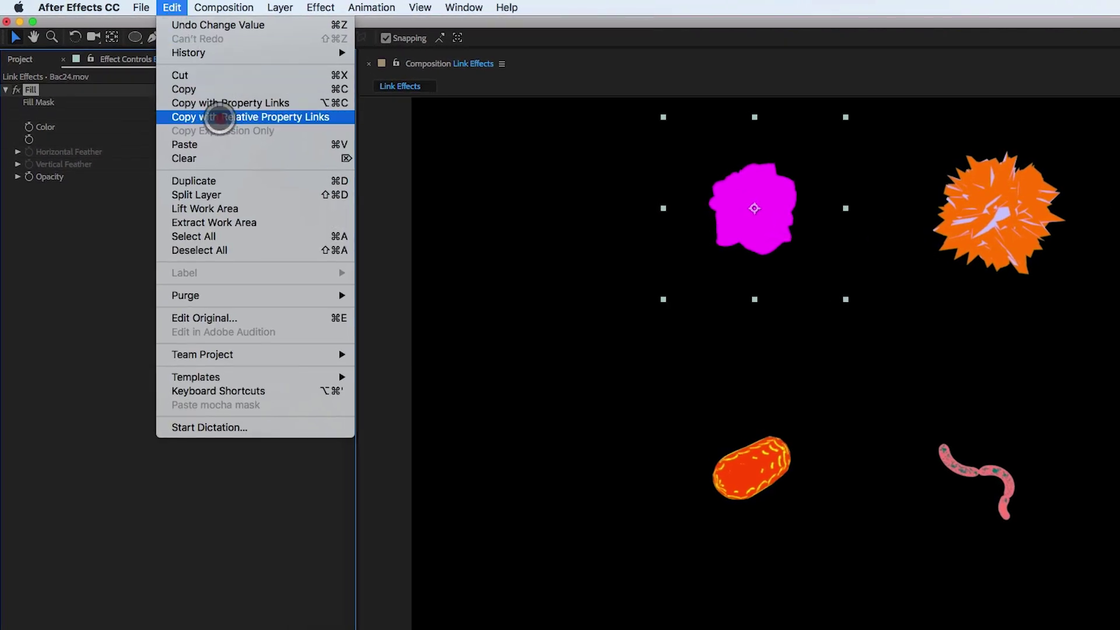
left_click(219, 118)
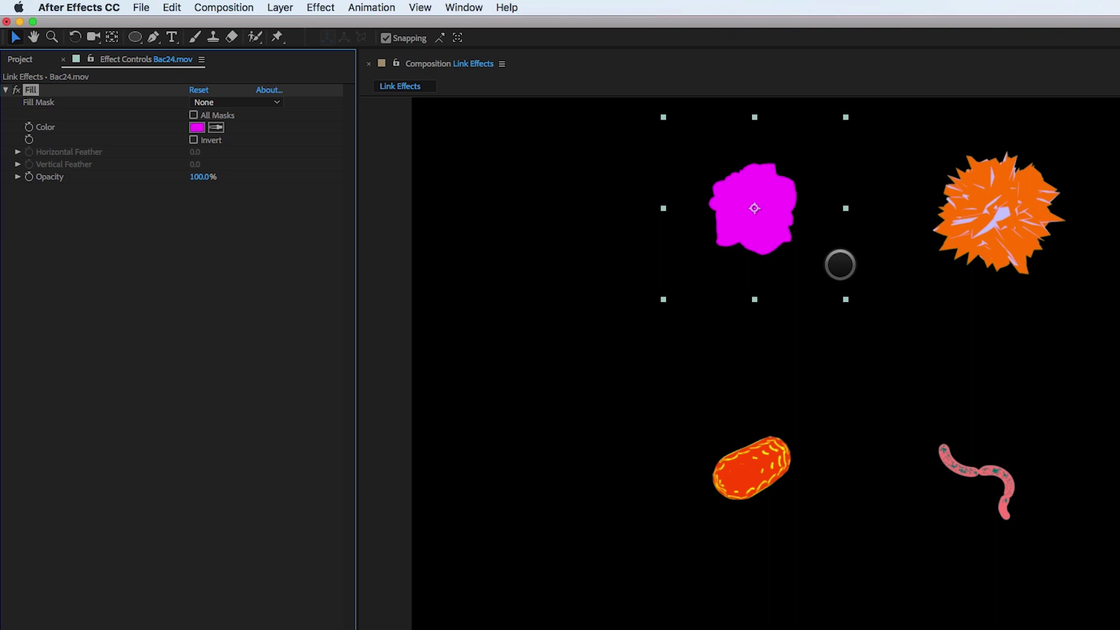
left_click(980, 244)
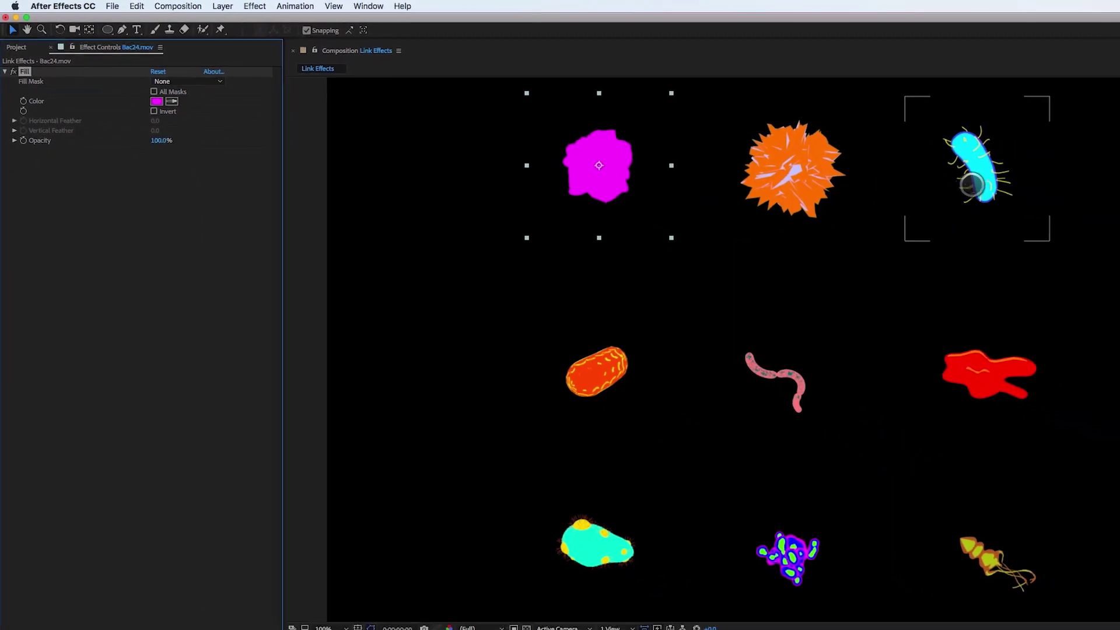
Paste the linked Fill onto Bac22, Bac07 and Bac04 (cyan rod, pink worm, yellow microbe).
left_click(1077, 191)
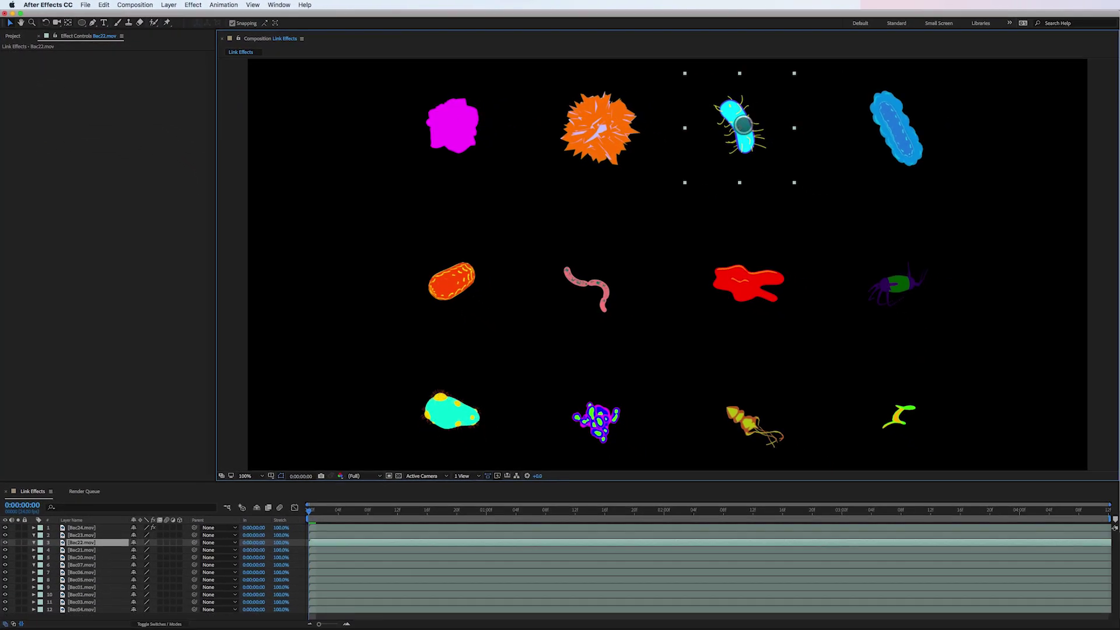
left_click(600, 286, "shift")
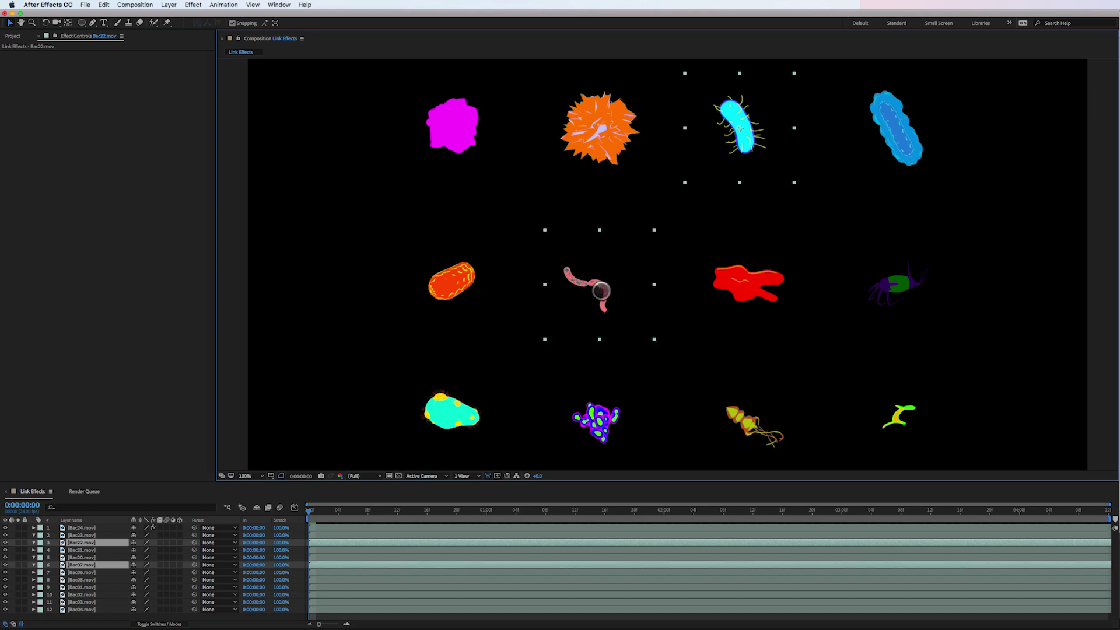
left_click(905, 416, "shift")
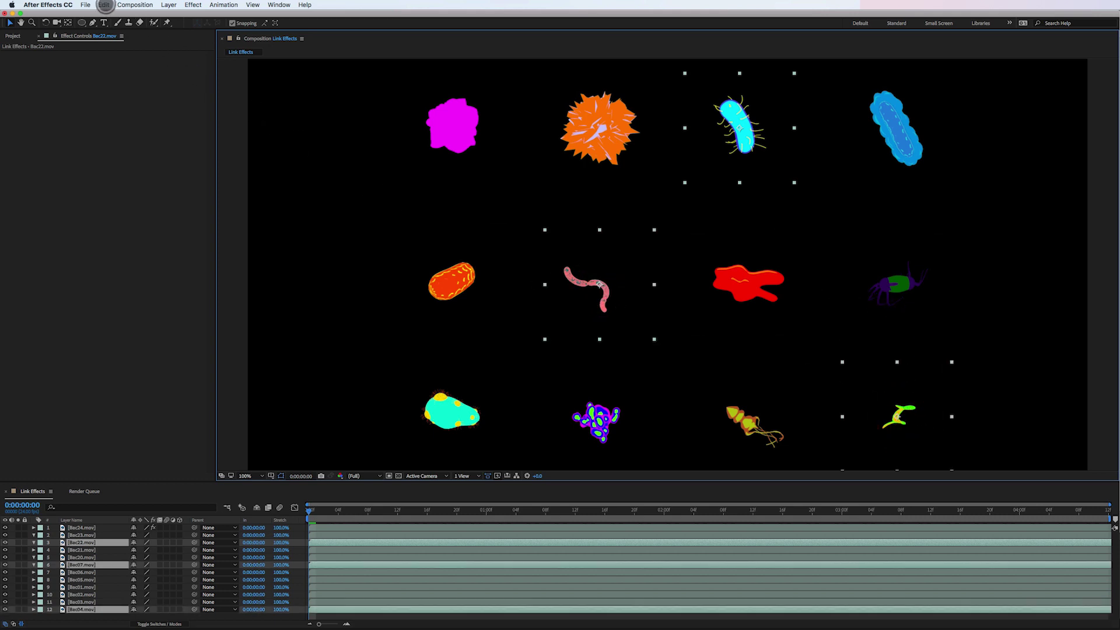
left_click(105, 5)
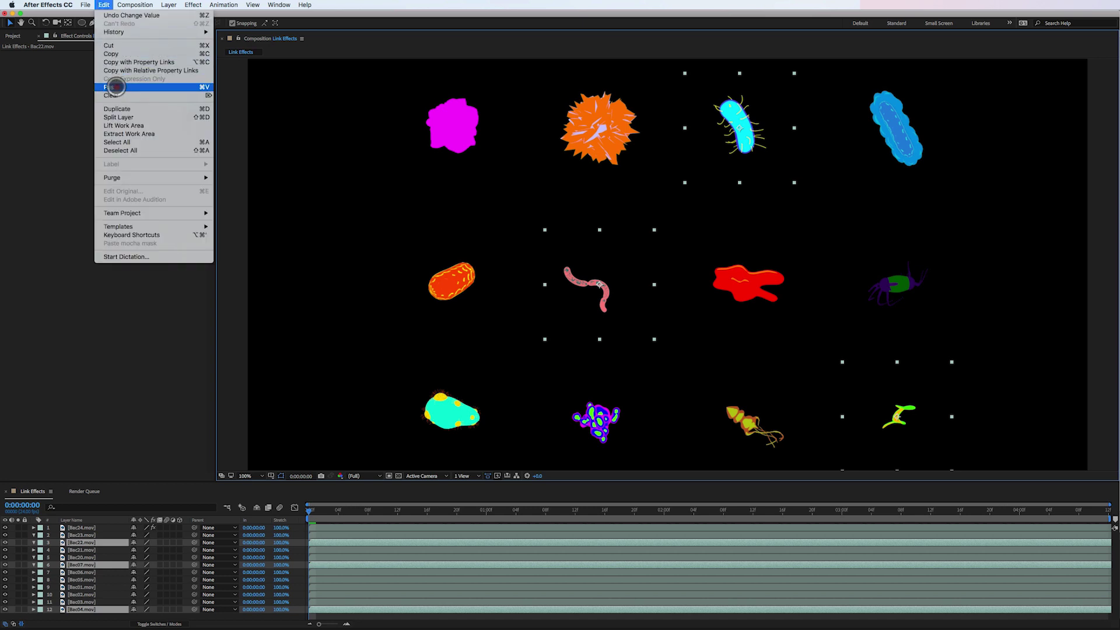
left_click(115, 87)
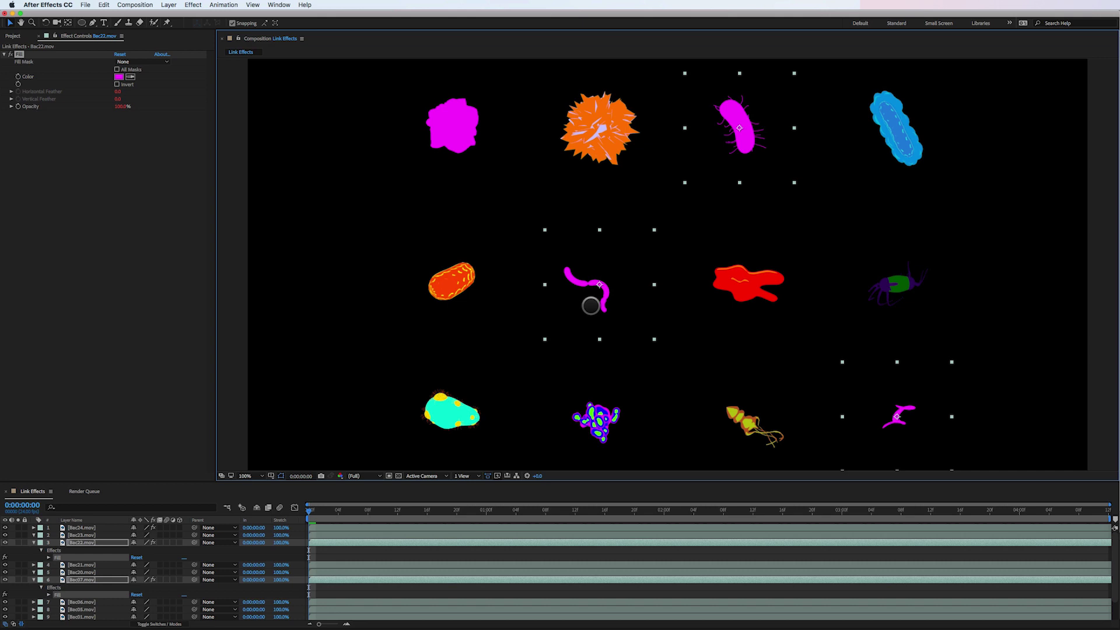
Change Bac24's Fill colour to bright green (00FF24).
left_click(459, 140)
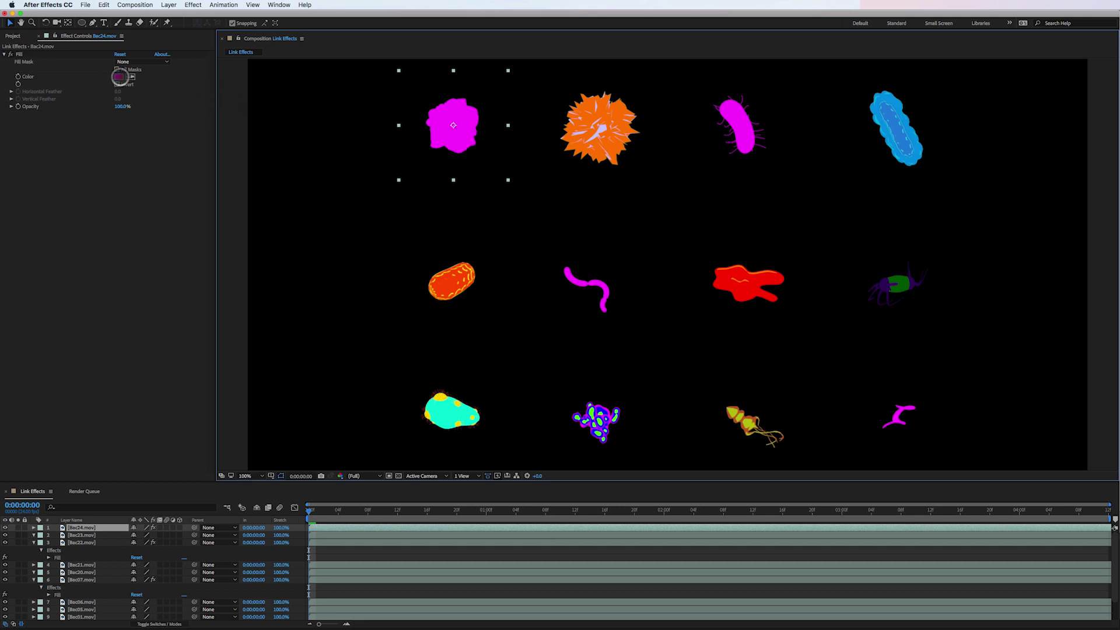
left_click(119, 77)
left_click_drag(305, 184, 302, 235)
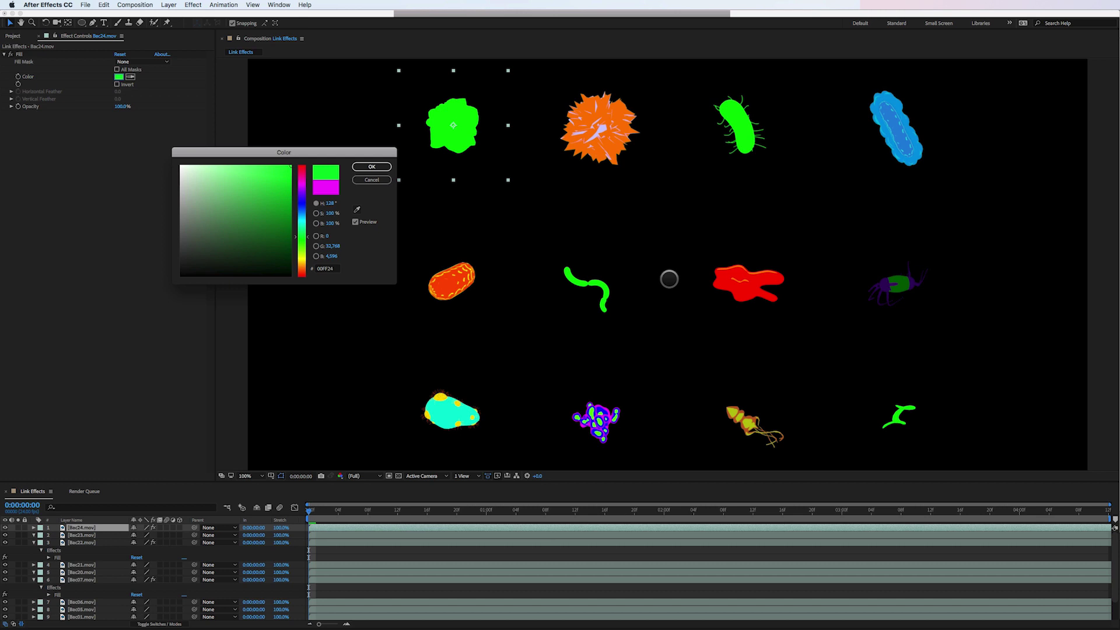
left_click(372, 167)
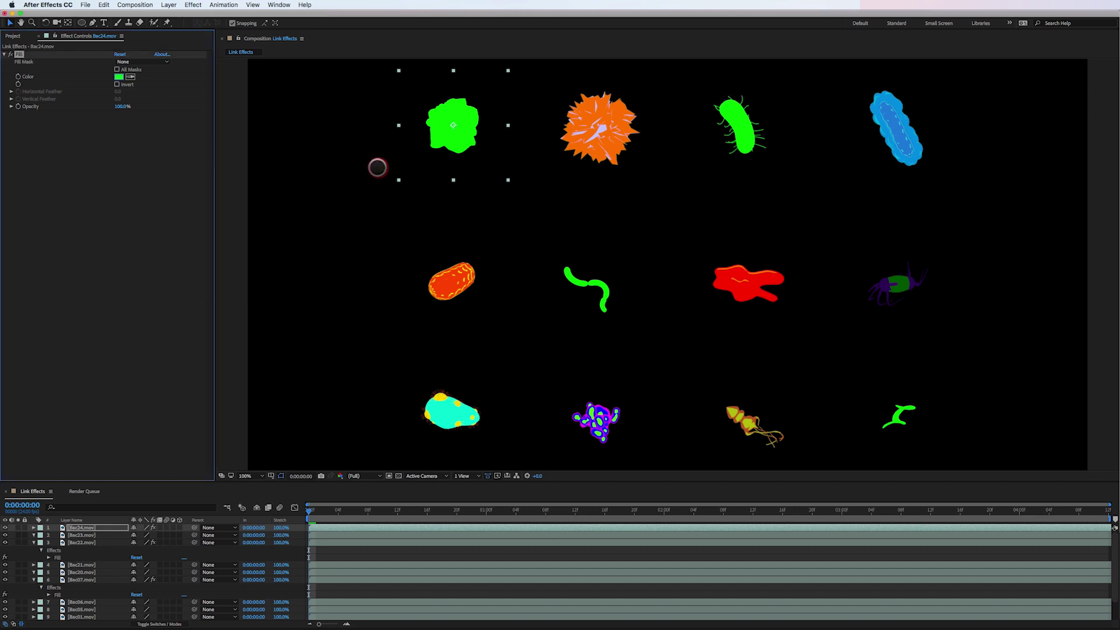
Paste the property link onto Bac22's Fill Invert, tying it to Bac24's Fill Invert.
left_click(761, 118)
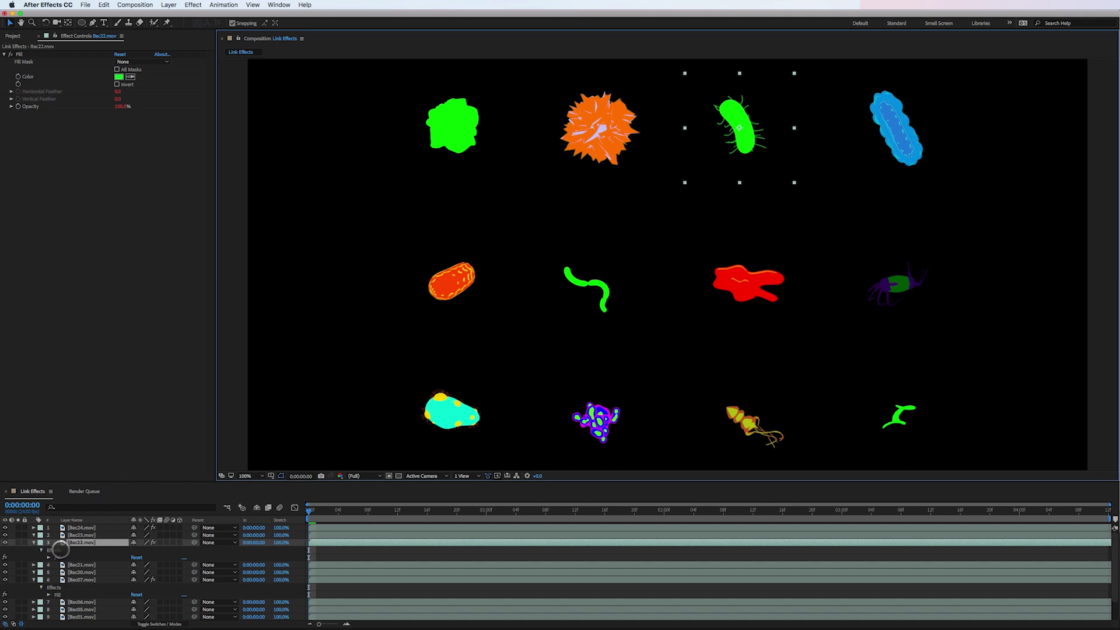
left_click(48, 558)
scroll(106, 587, "down", 1)
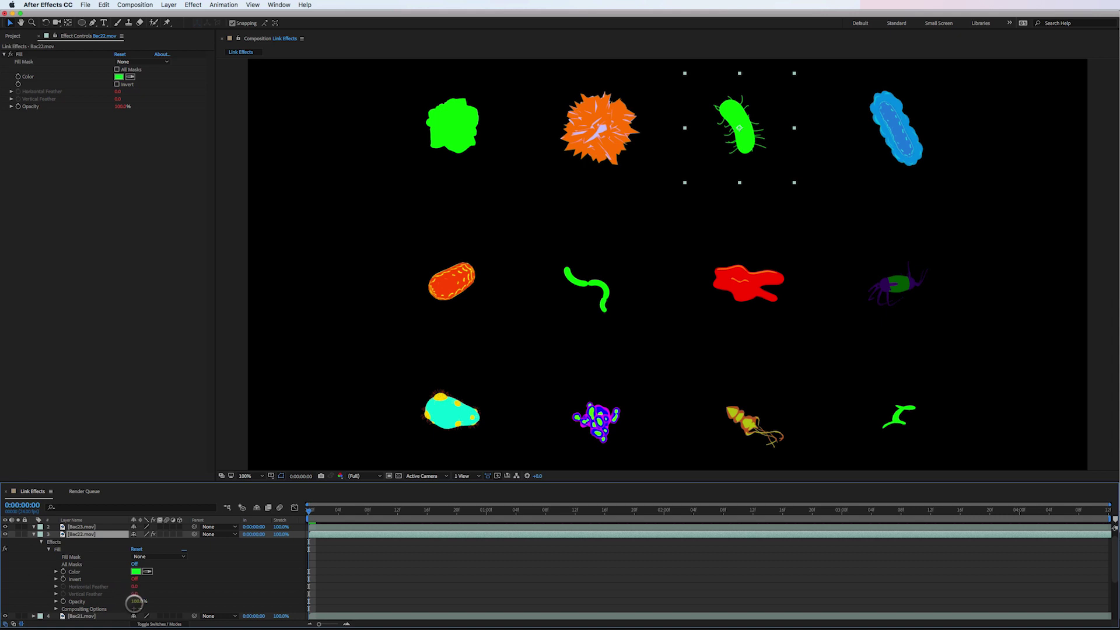
key("super+v")
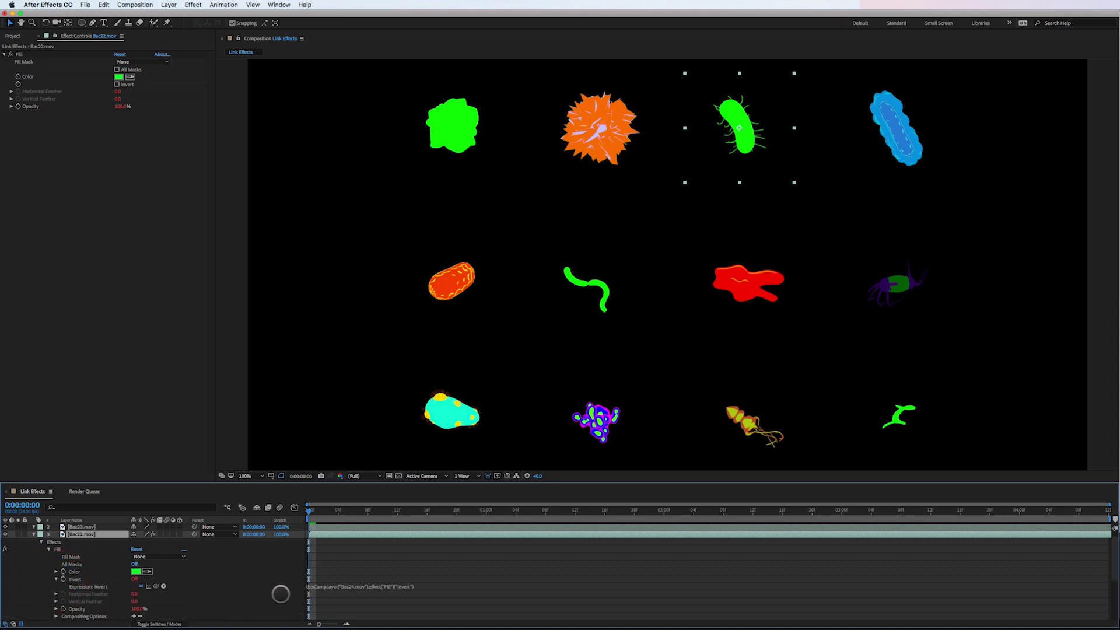
left_click(452, 125)
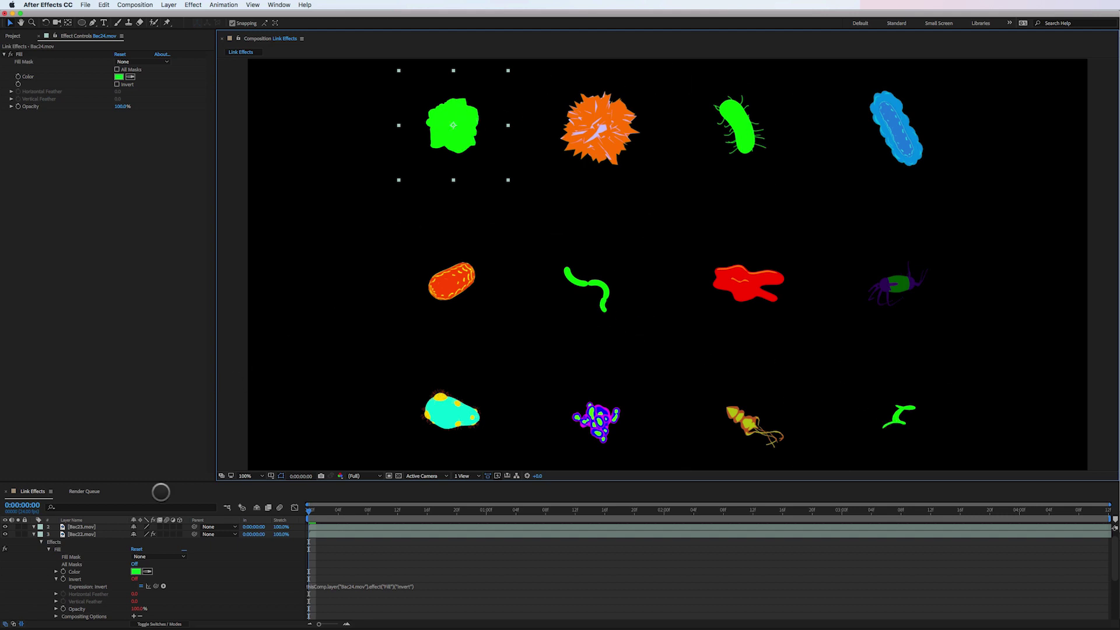
left_click(34, 534)
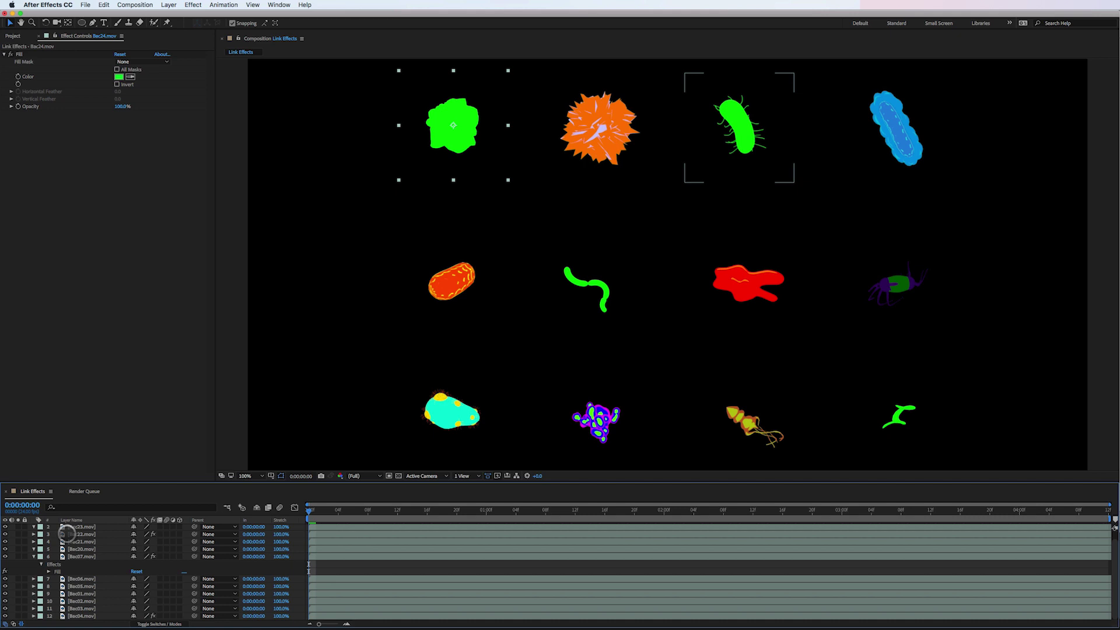
Expand Bac24's Transform group in the timeline and select its Scale property.
left_click(75, 527)
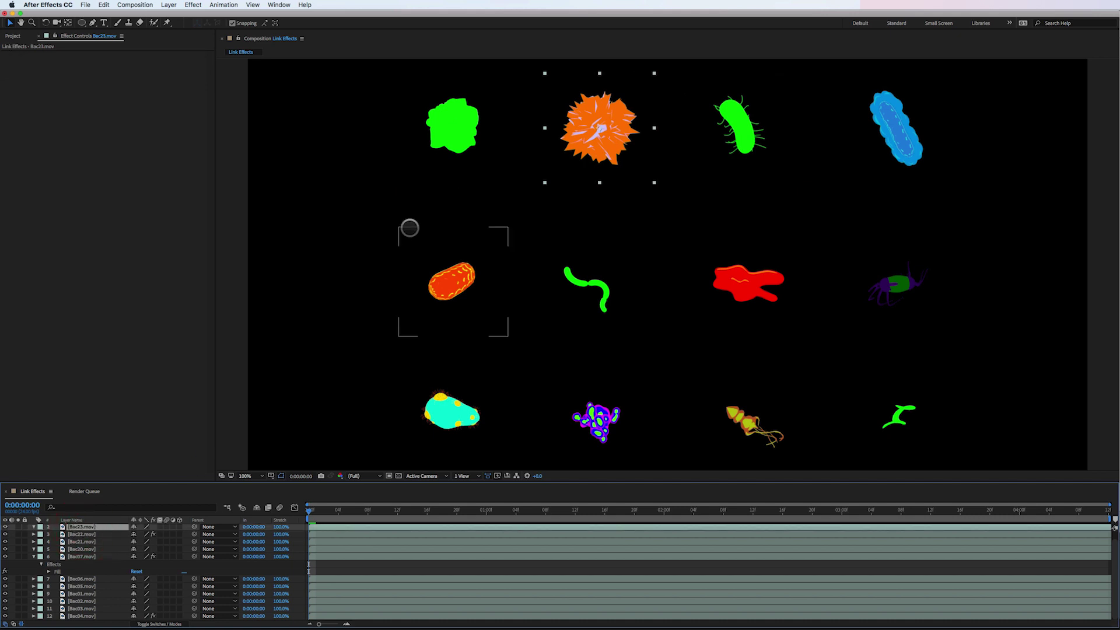
left_click(450, 154)
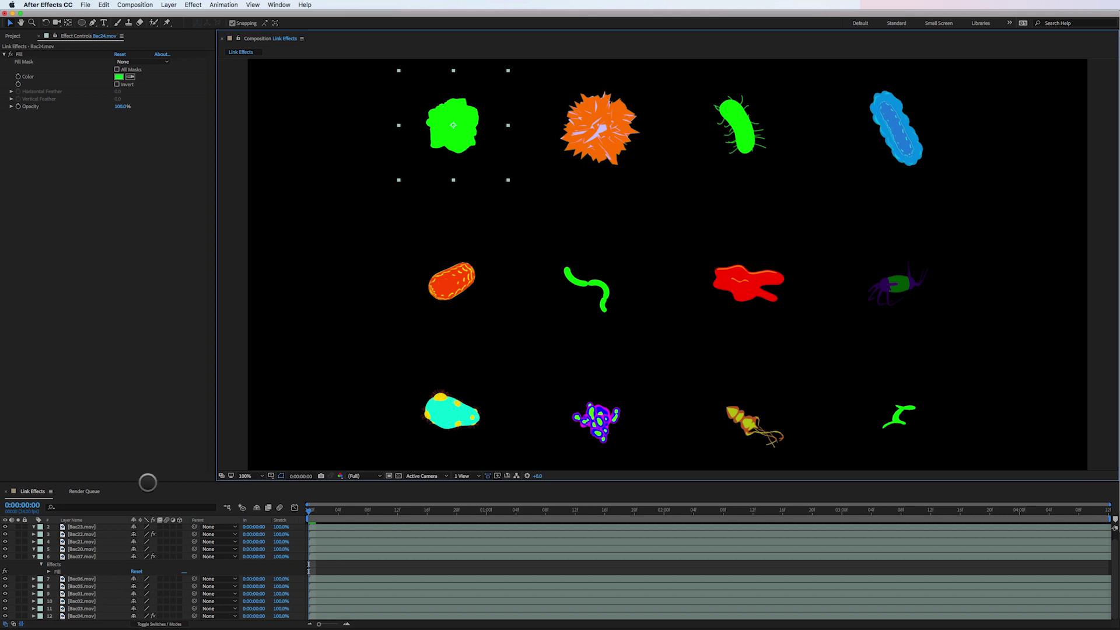
scroll(91, 545, "up", 1)
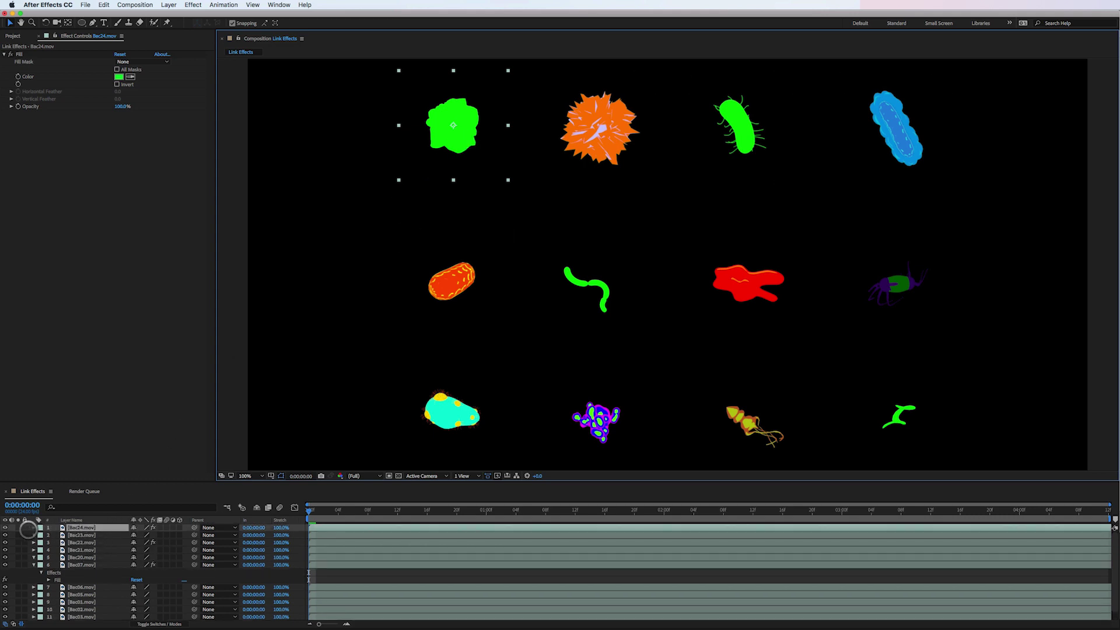
left_click(33, 527)
left_click(41, 549)
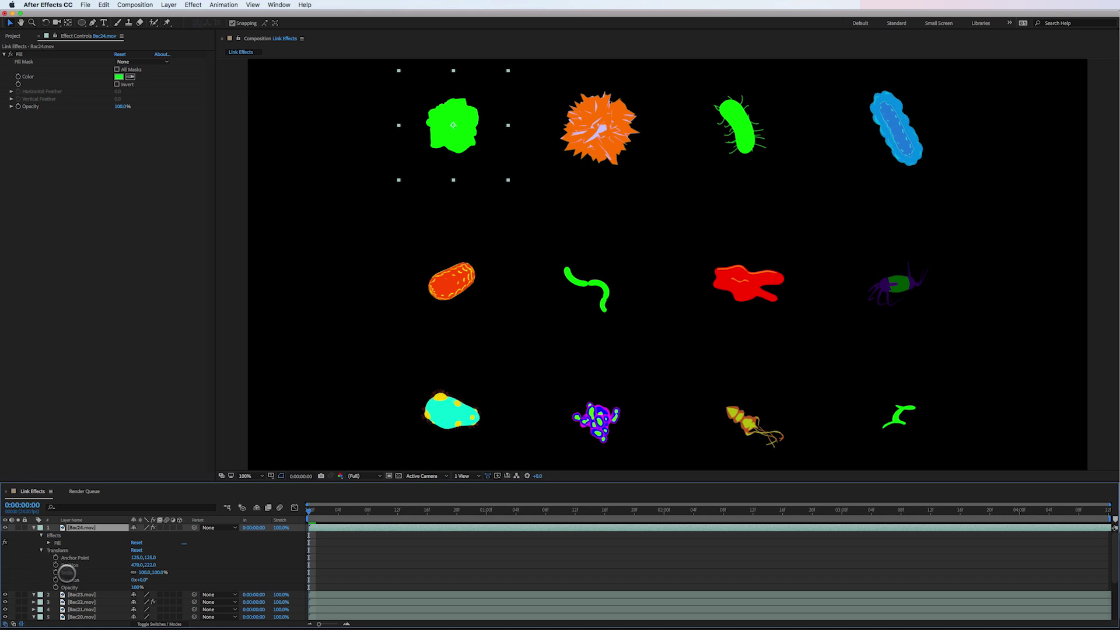
left_click(67, 573)
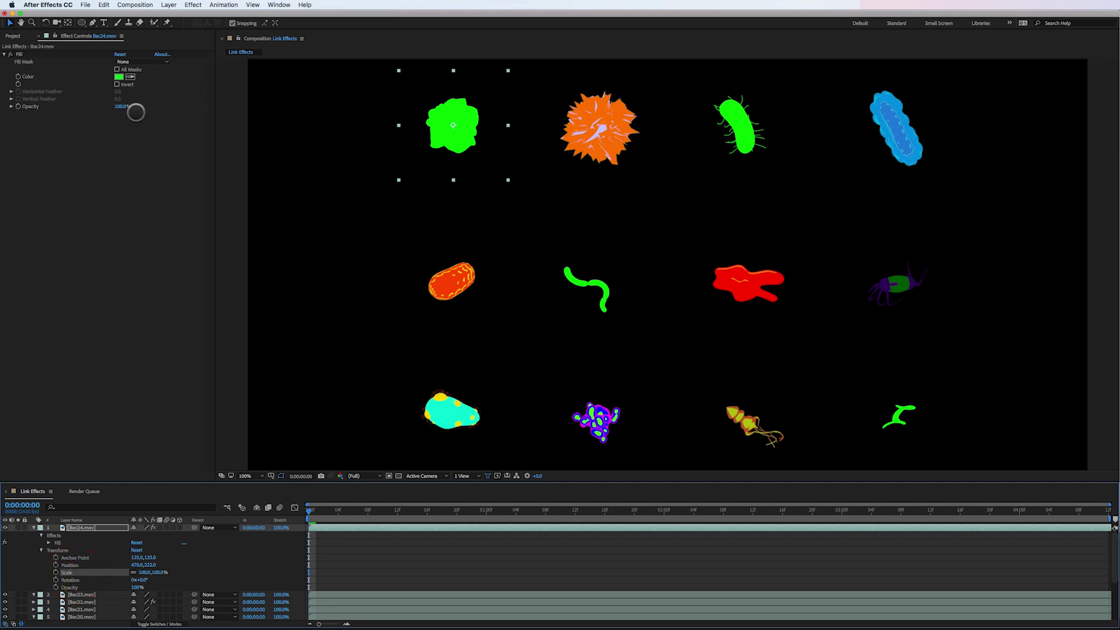
Copy Bac24's Scale with relative property links and paste it onto Bac22, the worm and bottom-right shape.
left_click(104, 5)
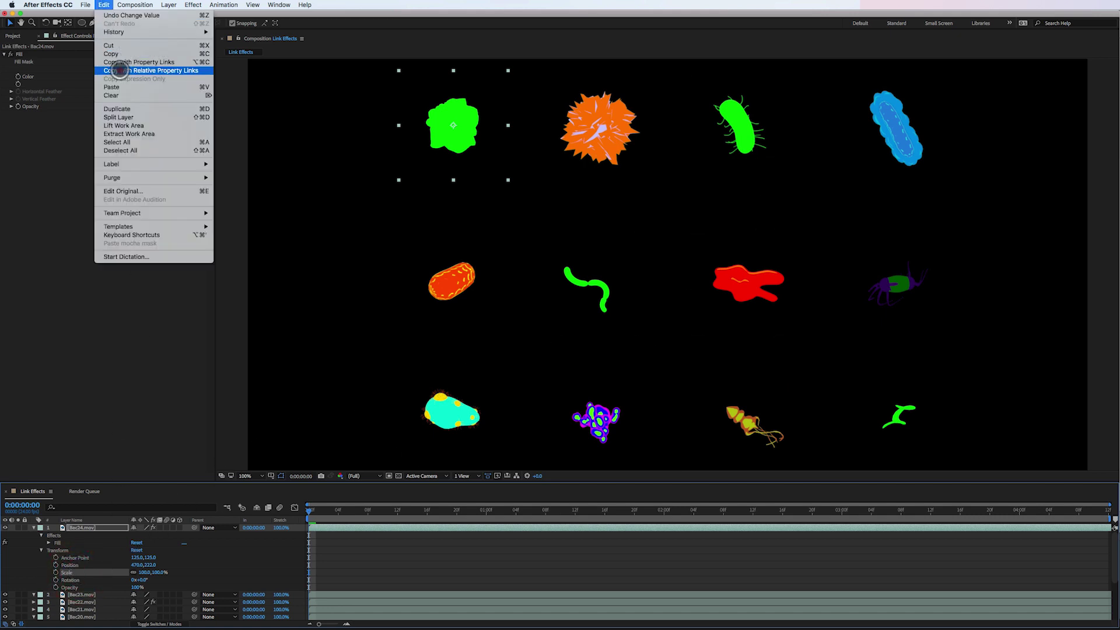
left_click(119, 70)
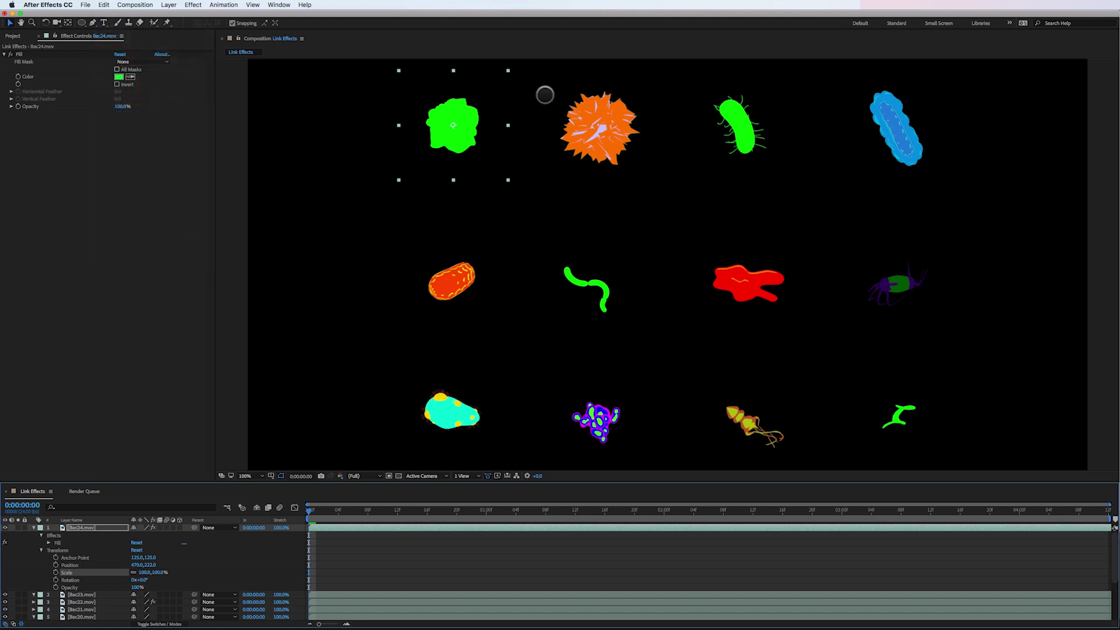
left_click(733, 133)
left_click(600, 285, "shift")
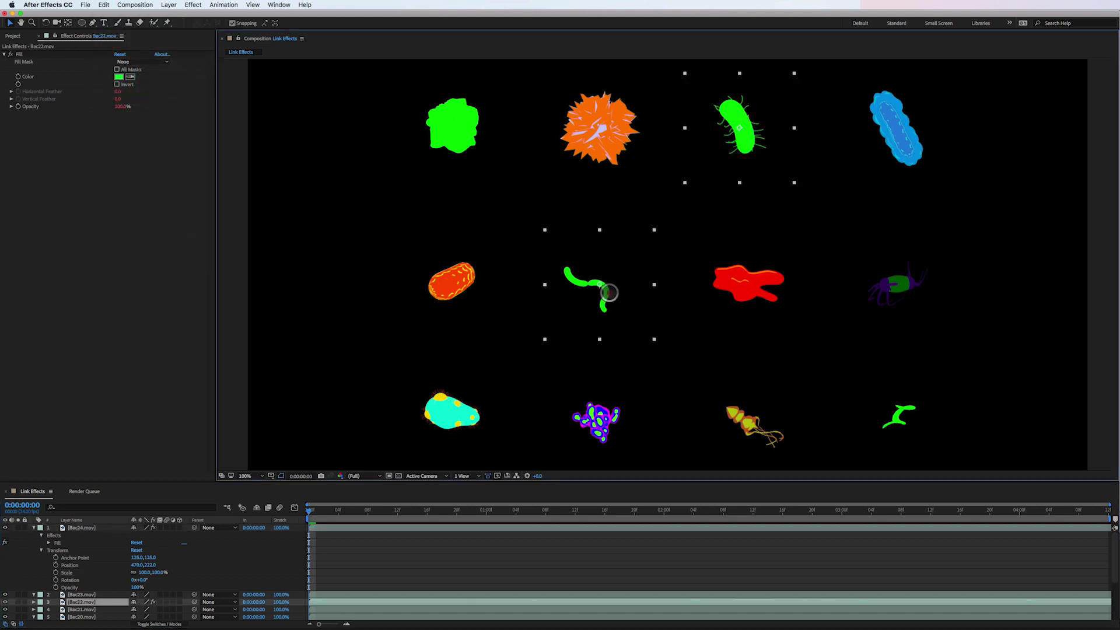
left_click(913, 420, "shift")
left_click(104, 4)
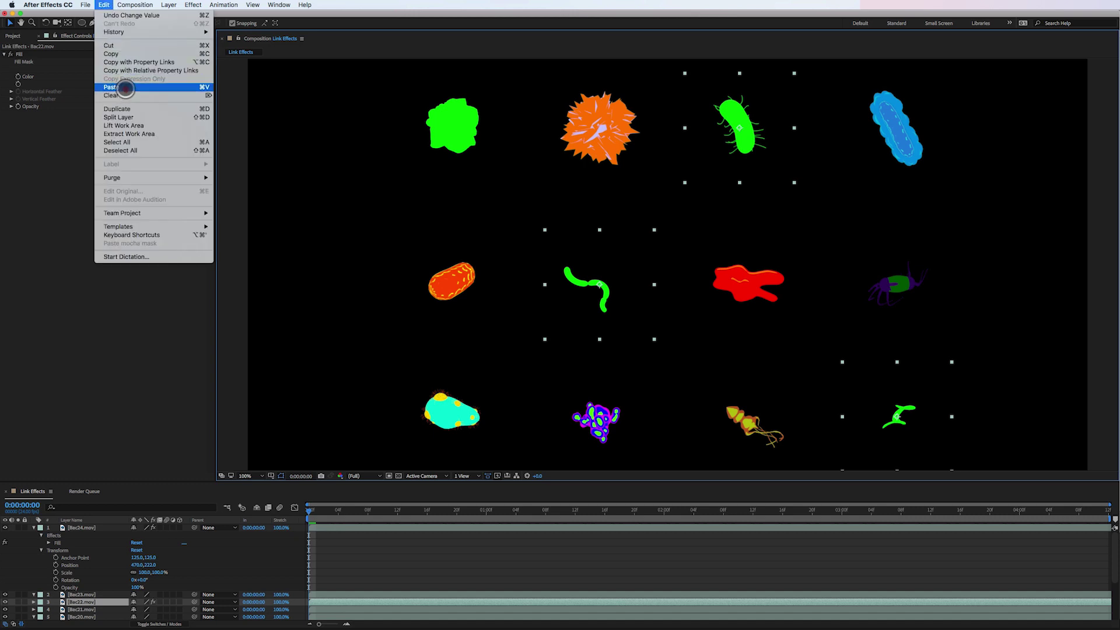
left_click(111, 87)
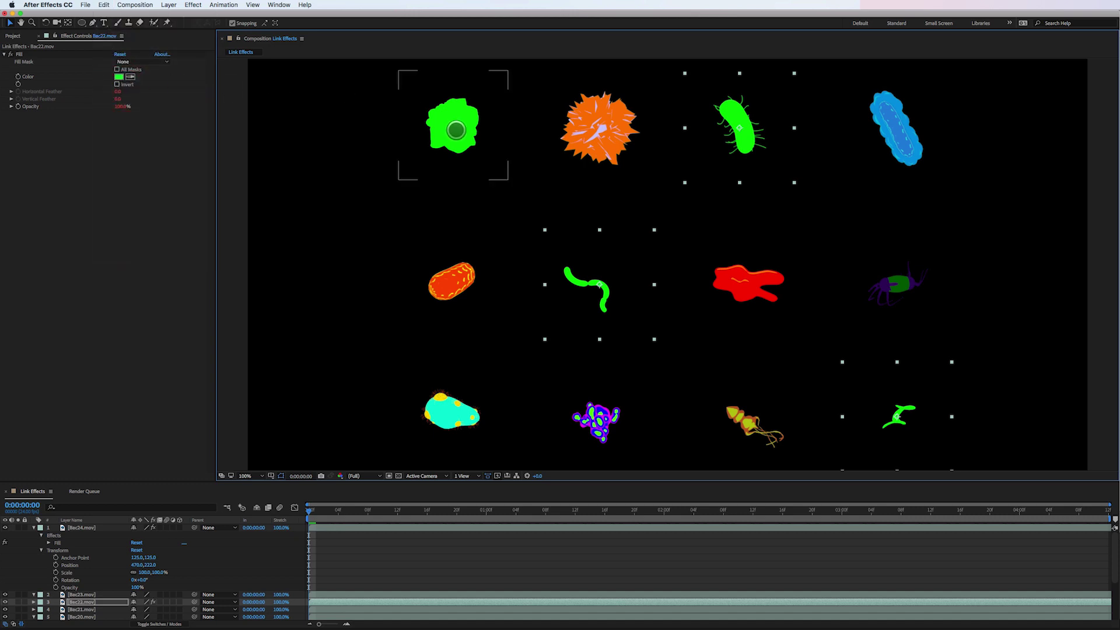
left_click(453, 125)
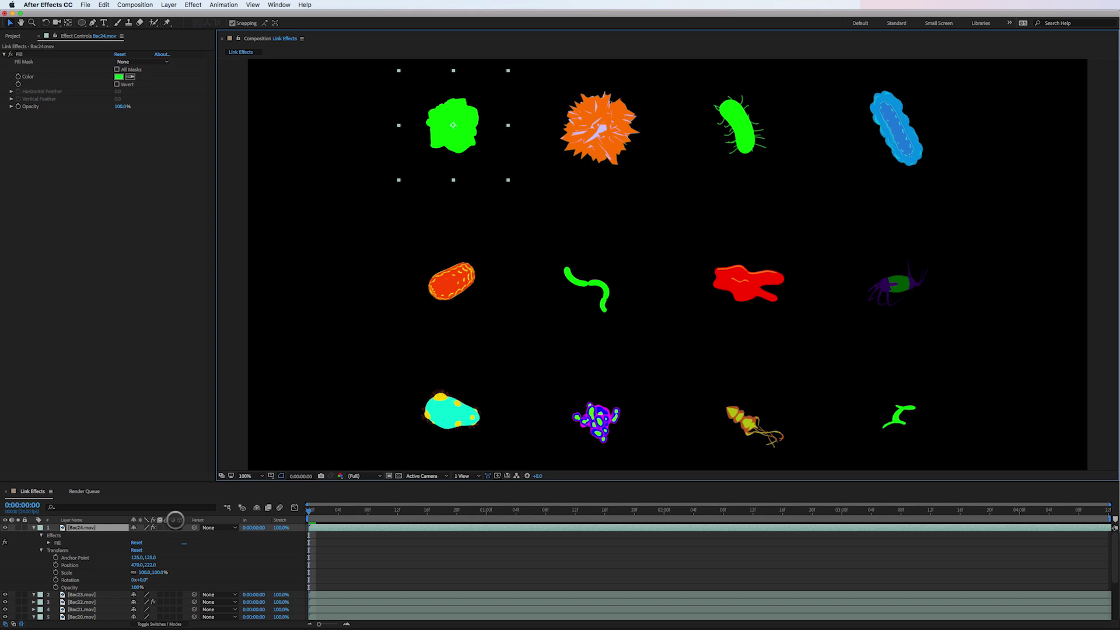
Show only Bac24's Scale property with the S shortcut and scrub it, leaving it at 100%.
key("s")
left_click_drag(142, 535, 177, 547)
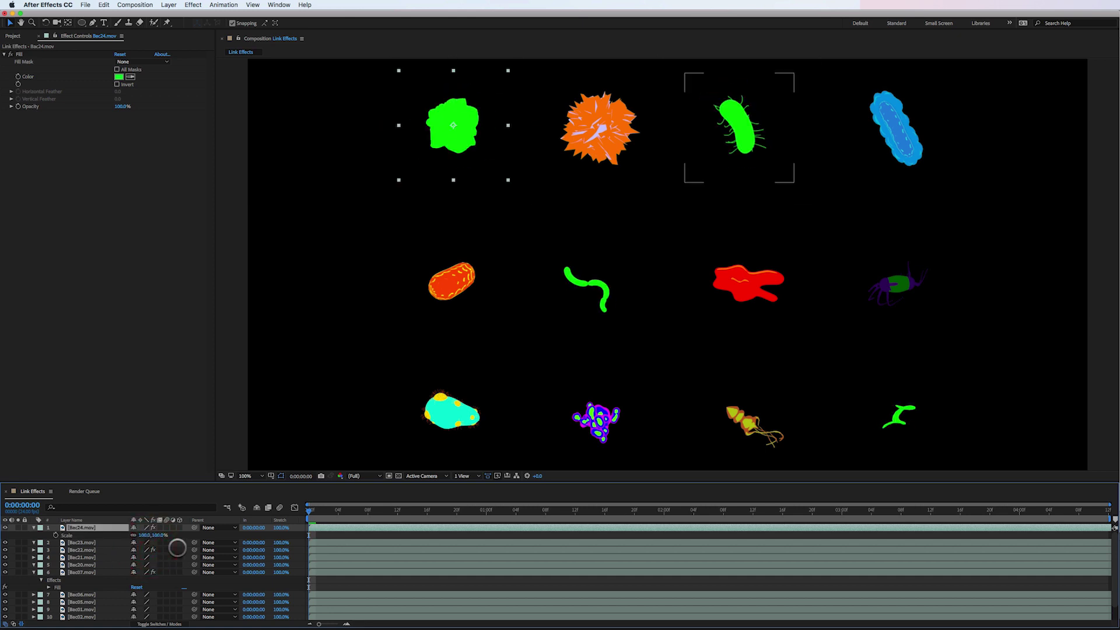